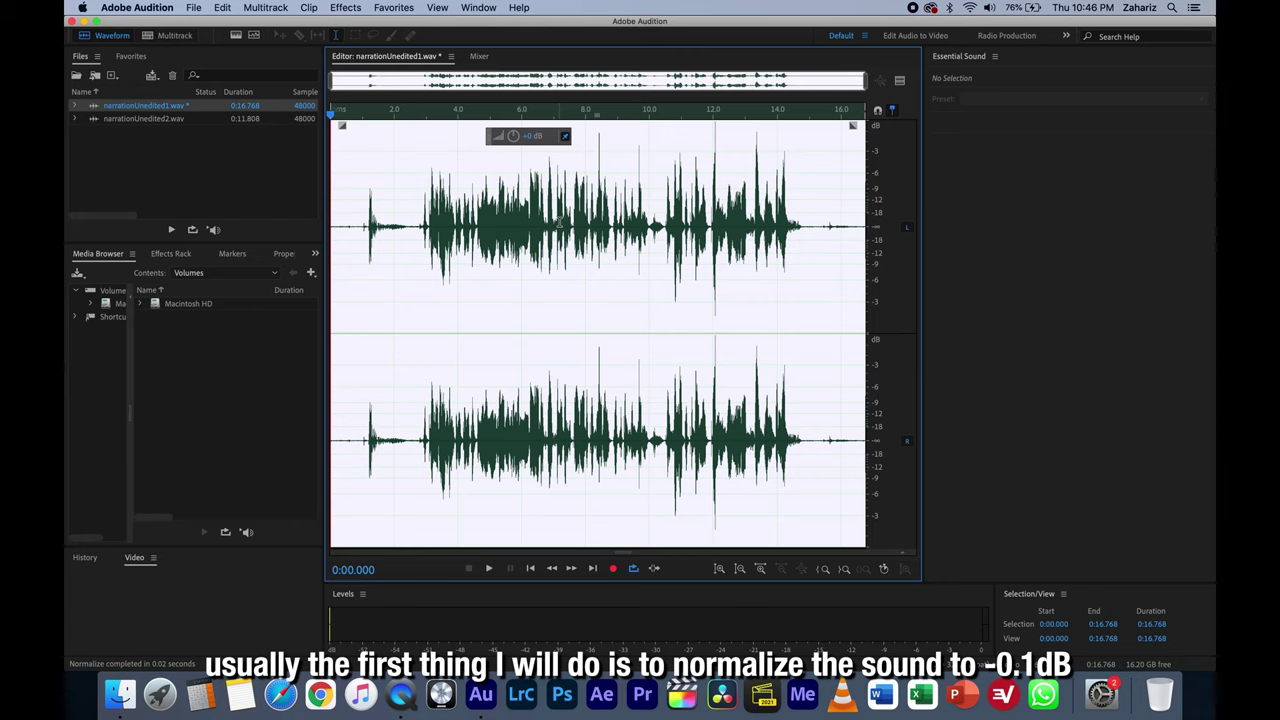
Step: Play back the normalized narration from about 2.6 s to listen to its high and low peaks
click(412, 222)
key(space)
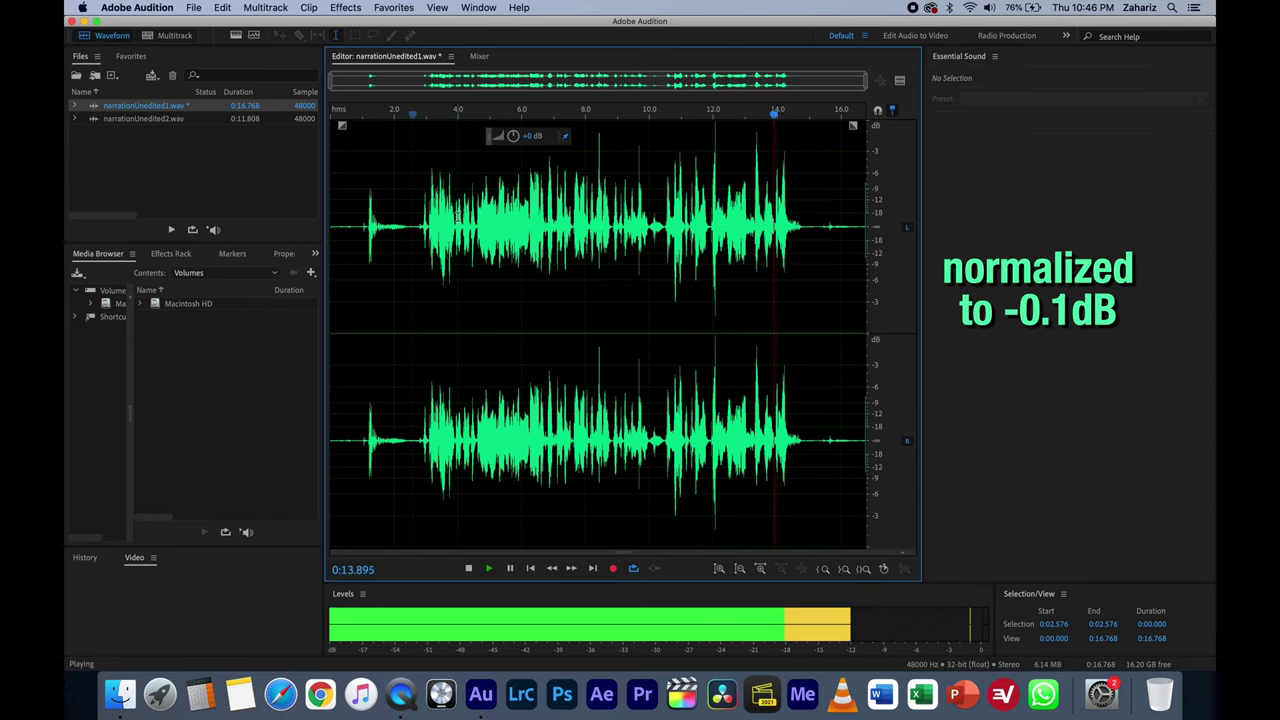
key(space)
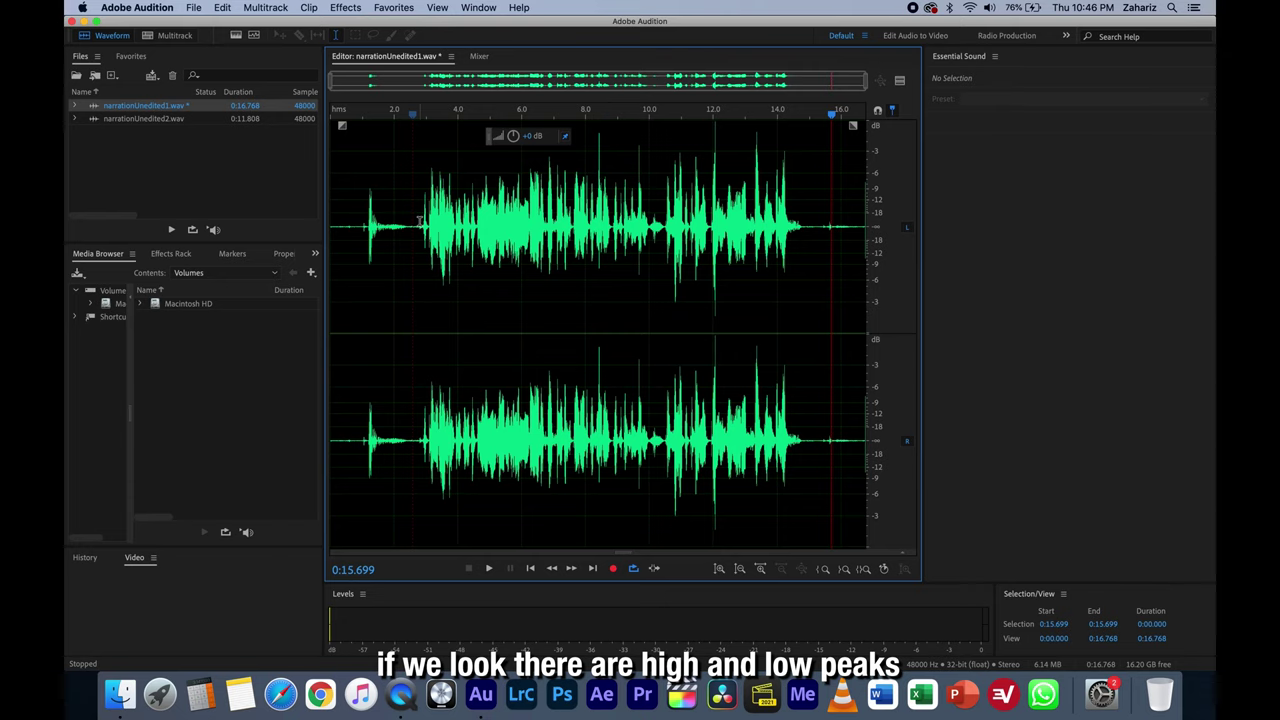
key(Left)
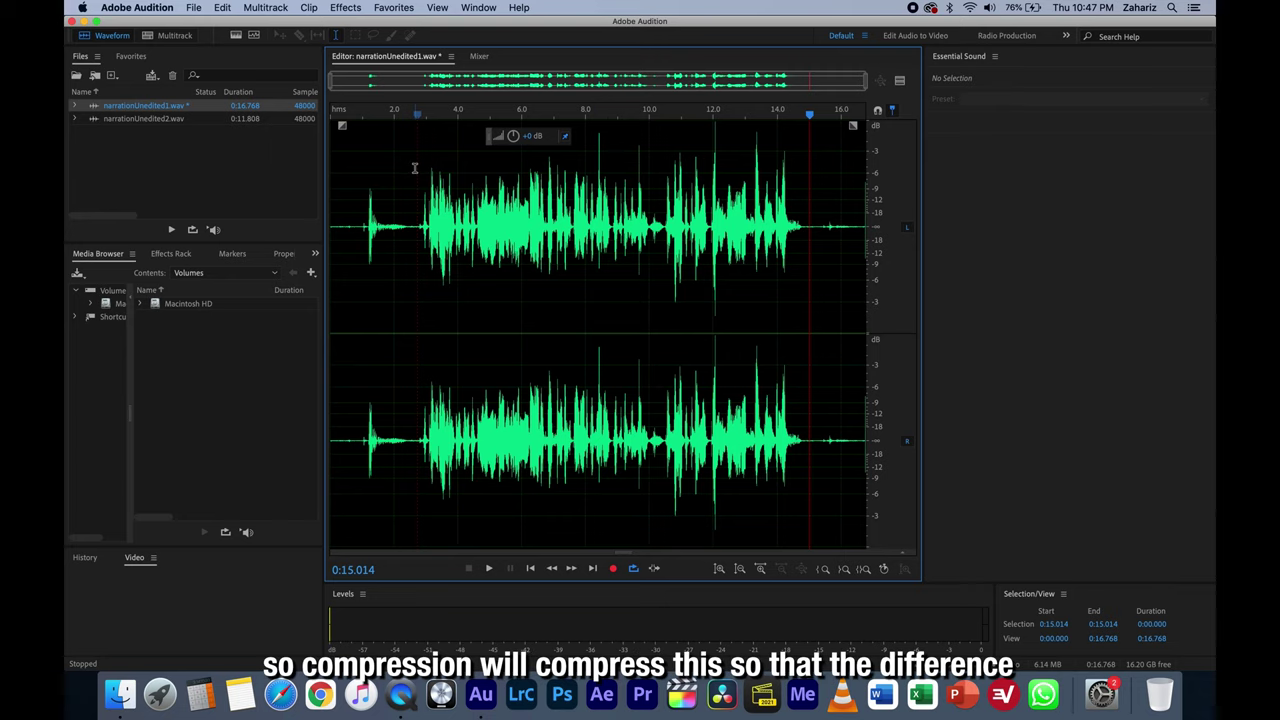
Step: Apply the Single-band Compressor to the narration with a -12 dB threshold and an 8:1 ratio, leaving the other settings at default
click(346, 7)
mouse_move(416, 170)
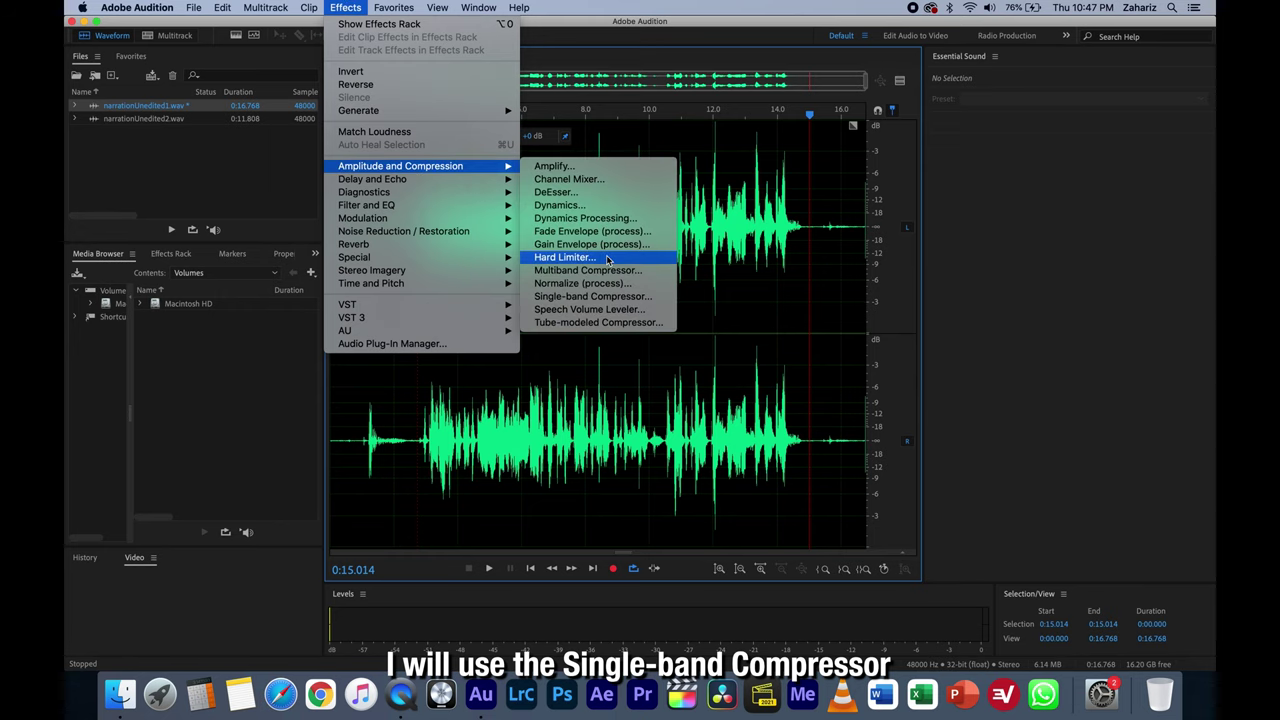
click(590, 296)
drag(586, 273, 1047, 308)
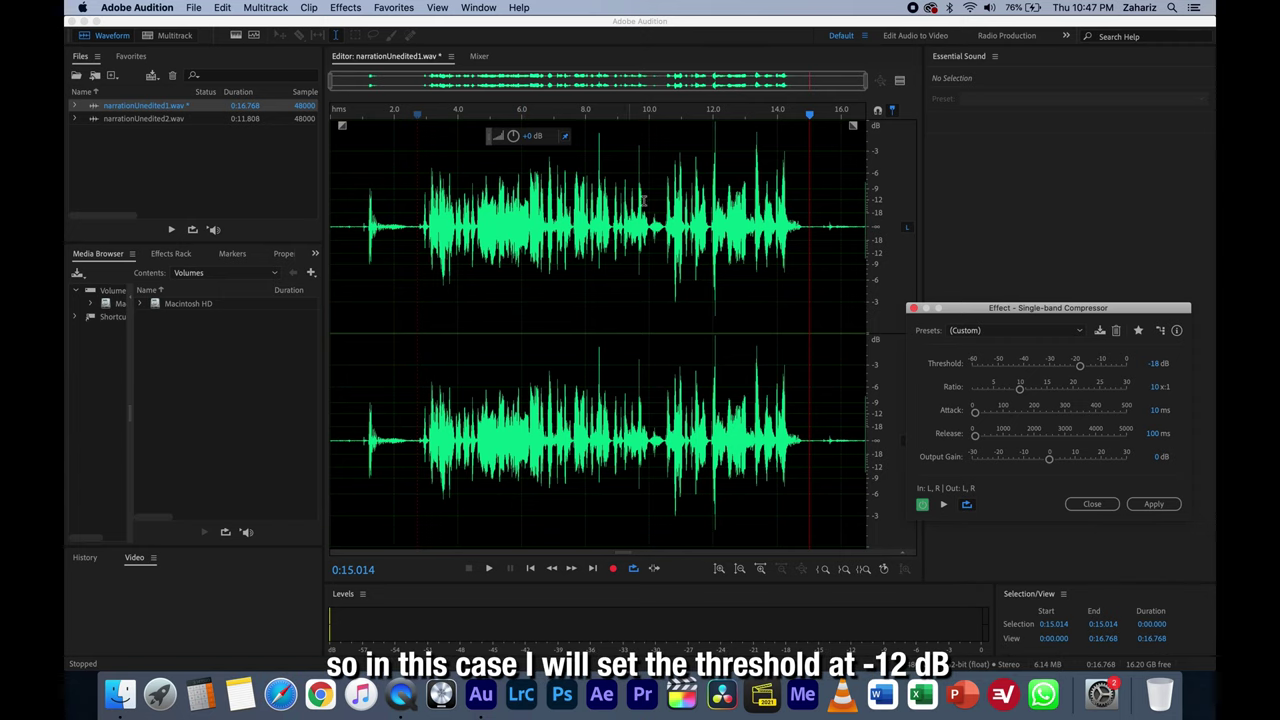
drag(1039, 312, 955, 312)
click(1072, 364)
text(-1)
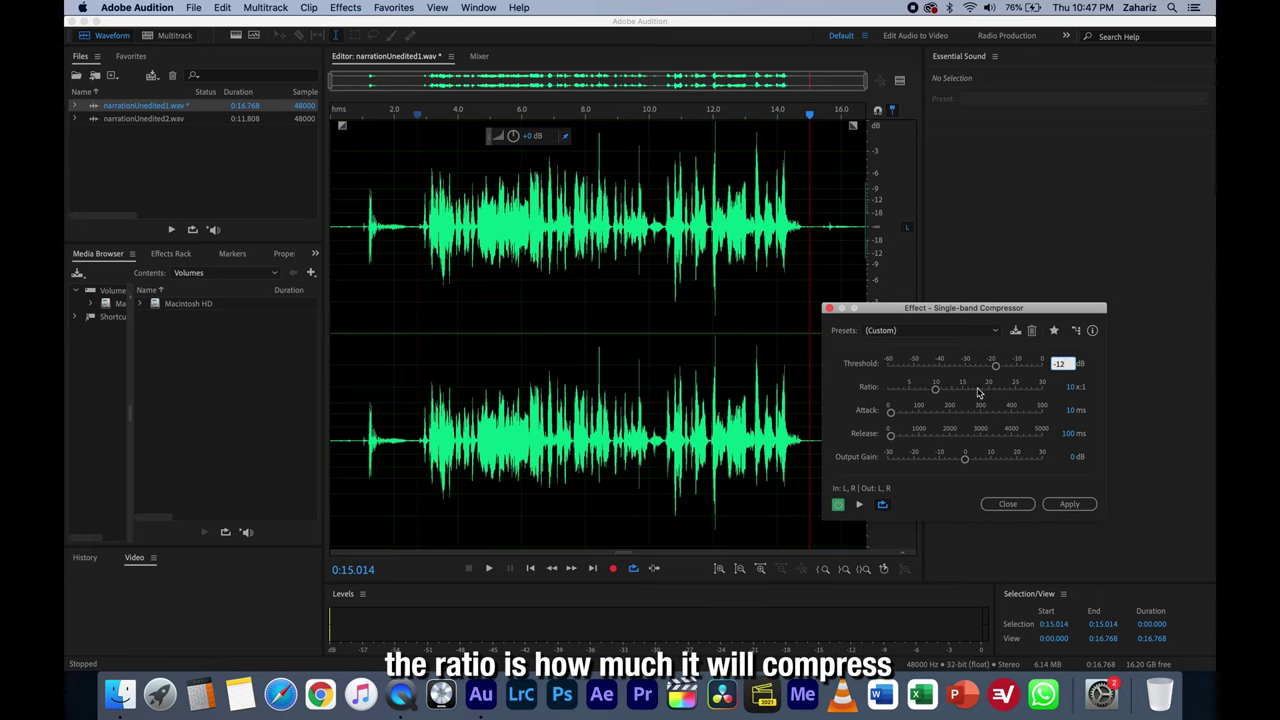
click(1071, 388)
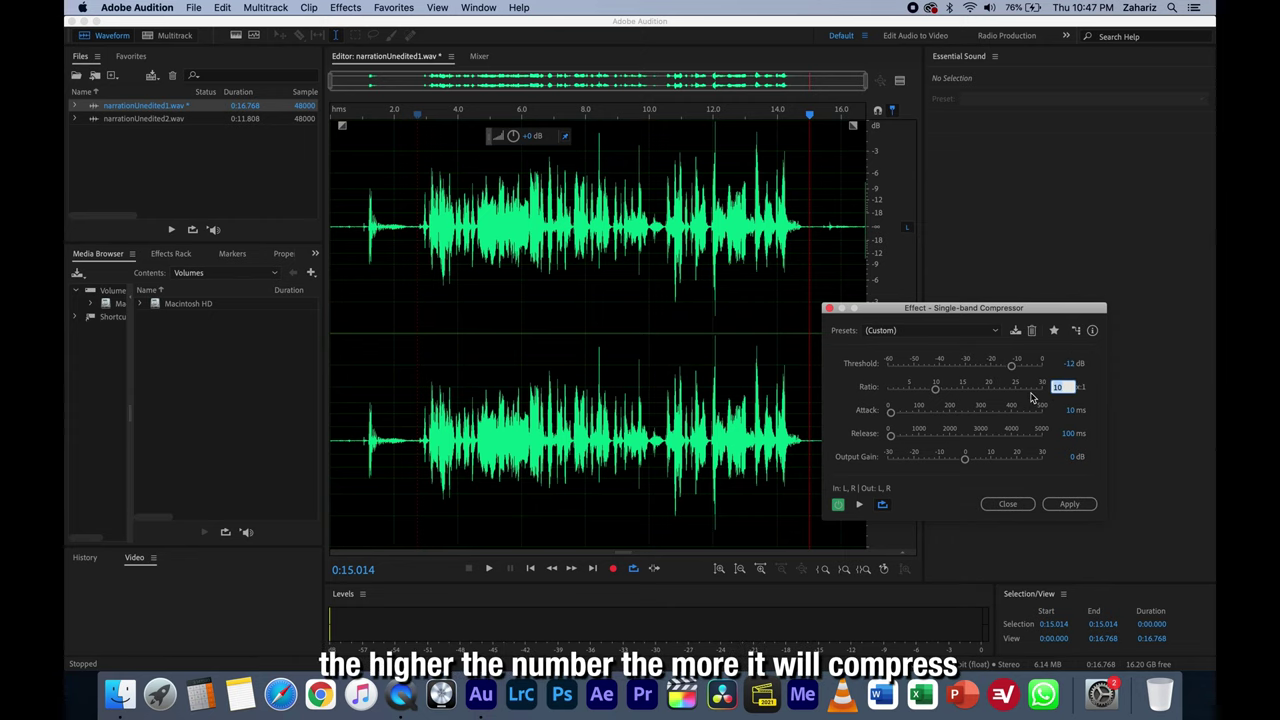
text(8)
key(Tab)
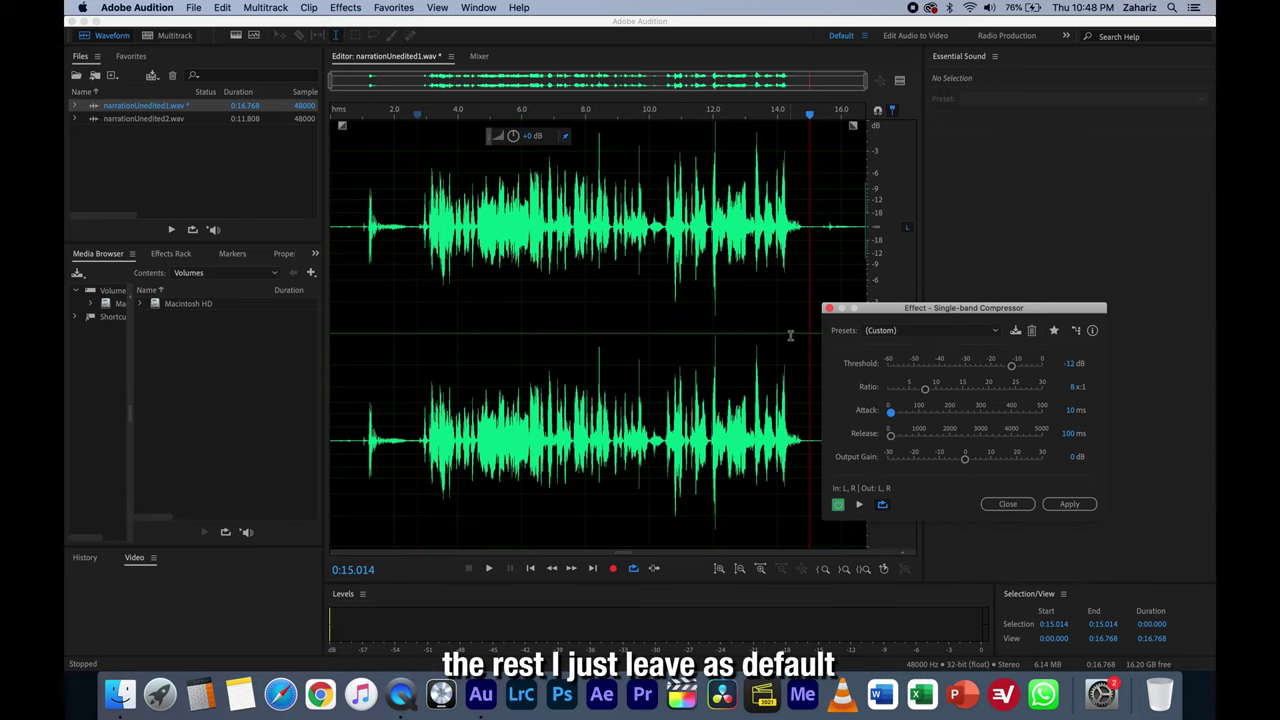
click(1078, 507)
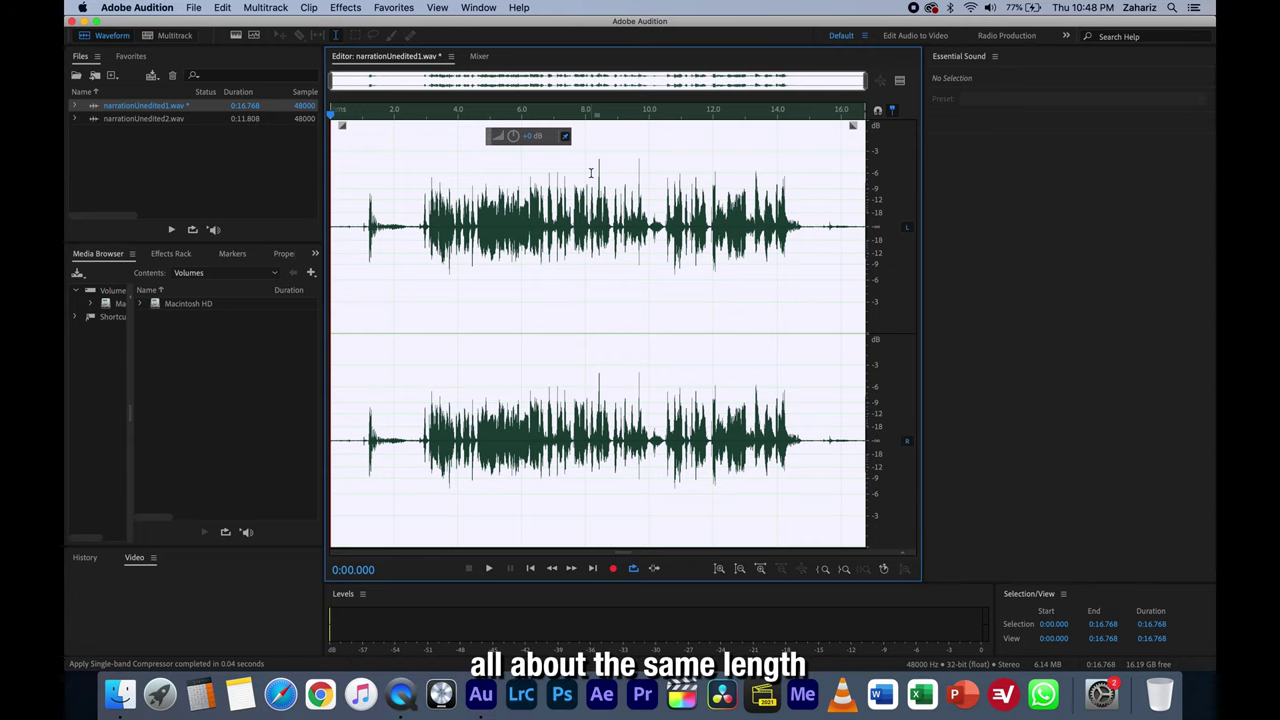
Step: Play back the compressed narration from about 2.6 s, stopping after the speech ends
click(411, 222)
key(space)
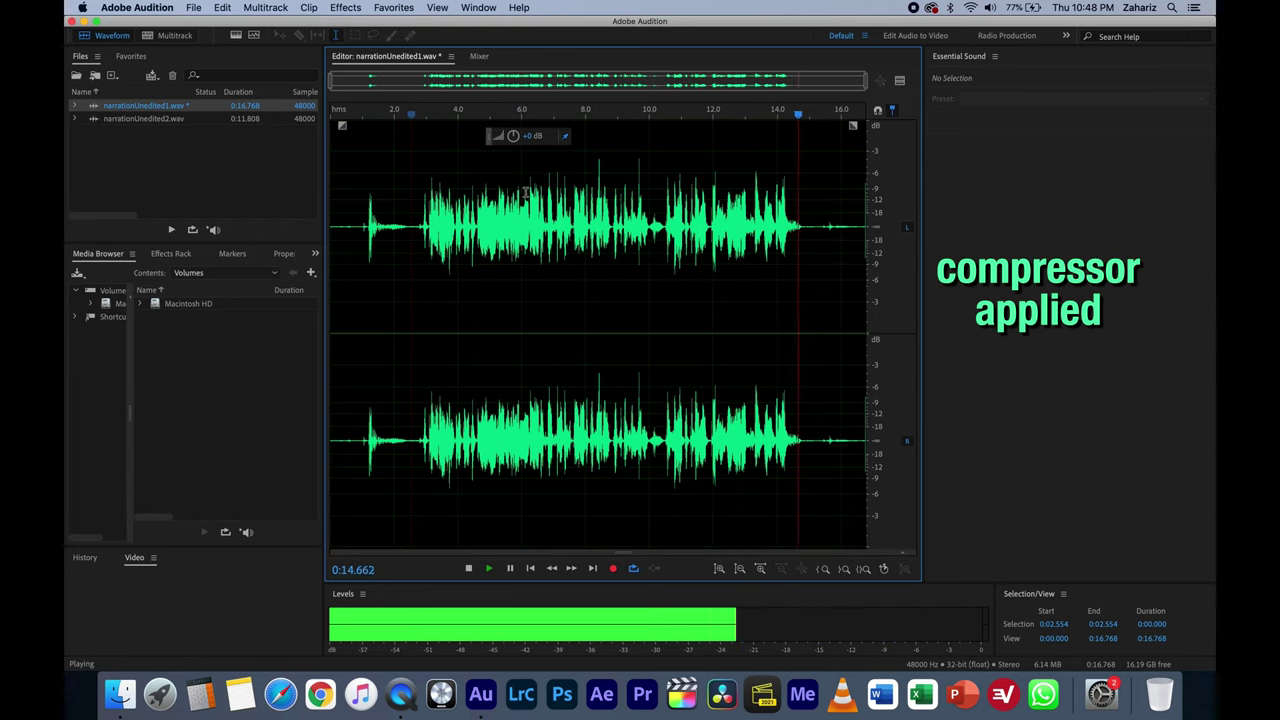
key(space)
Step: Normalize the compressed narration to 98.8% with all channels normalized equally, and play back the result
click(358, 7)
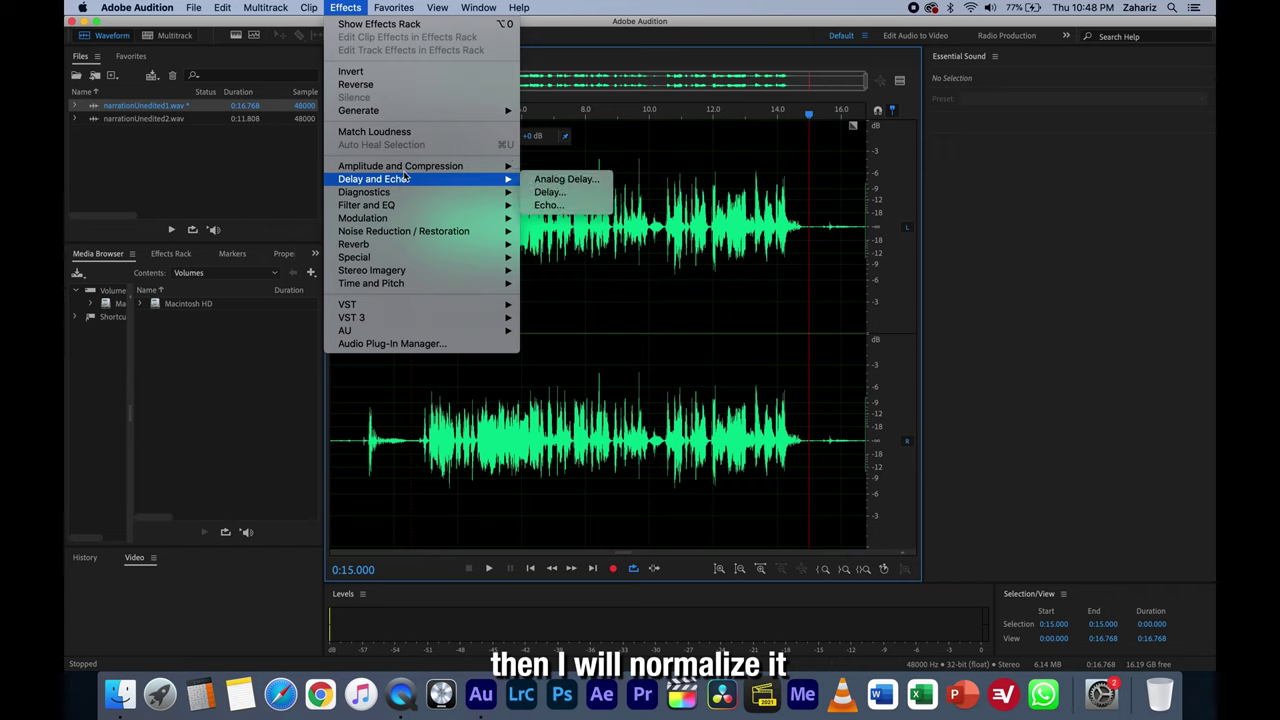
mouse_move(406, 168)
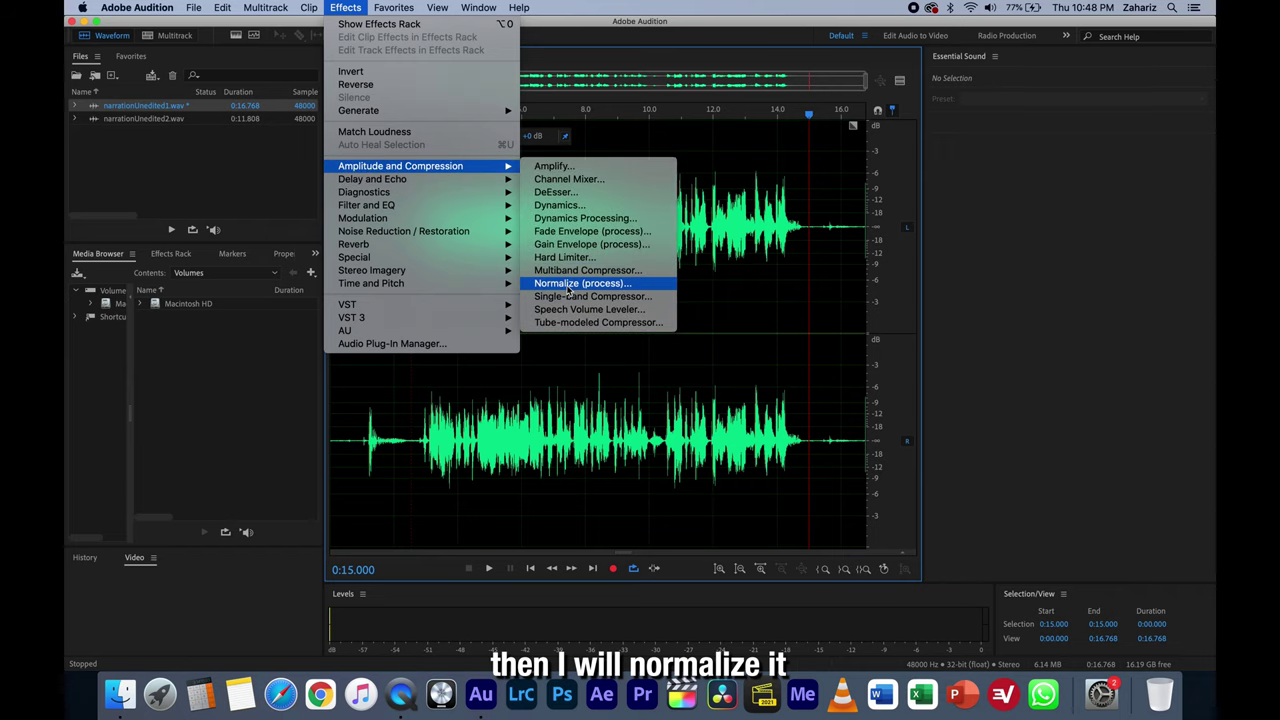
click(568, 284)
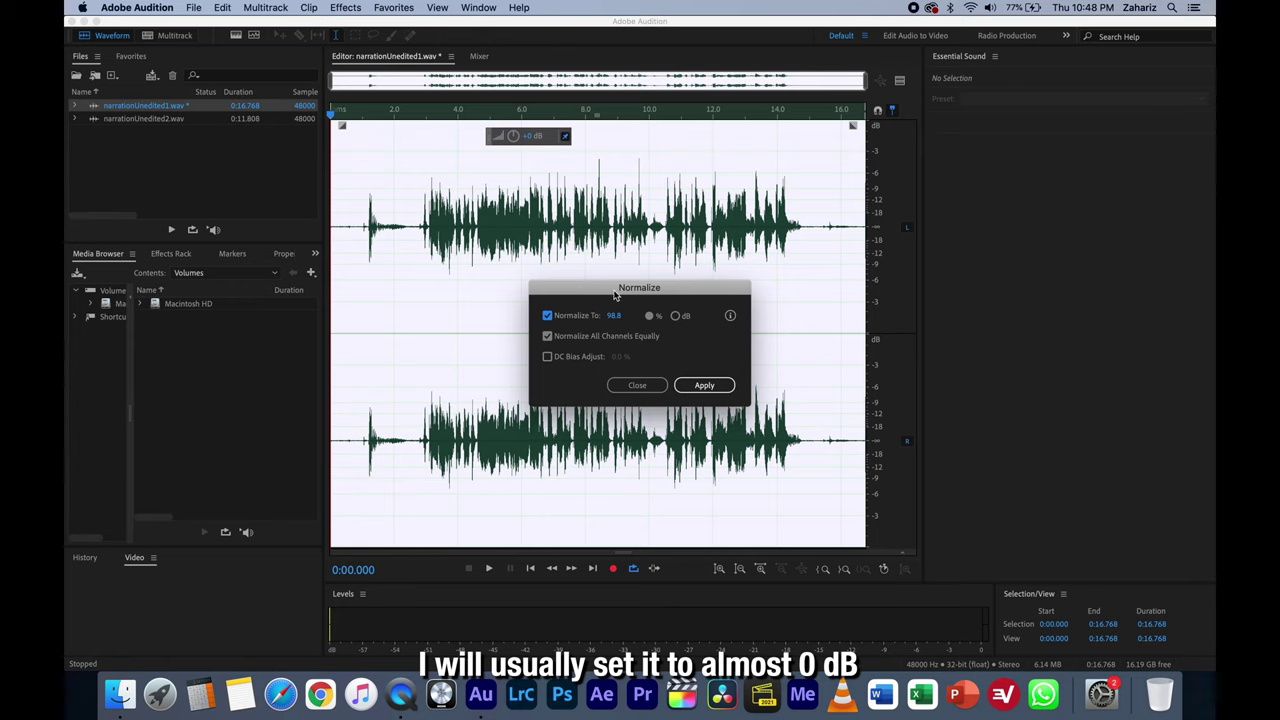
drag(615, 295, 457, 295)
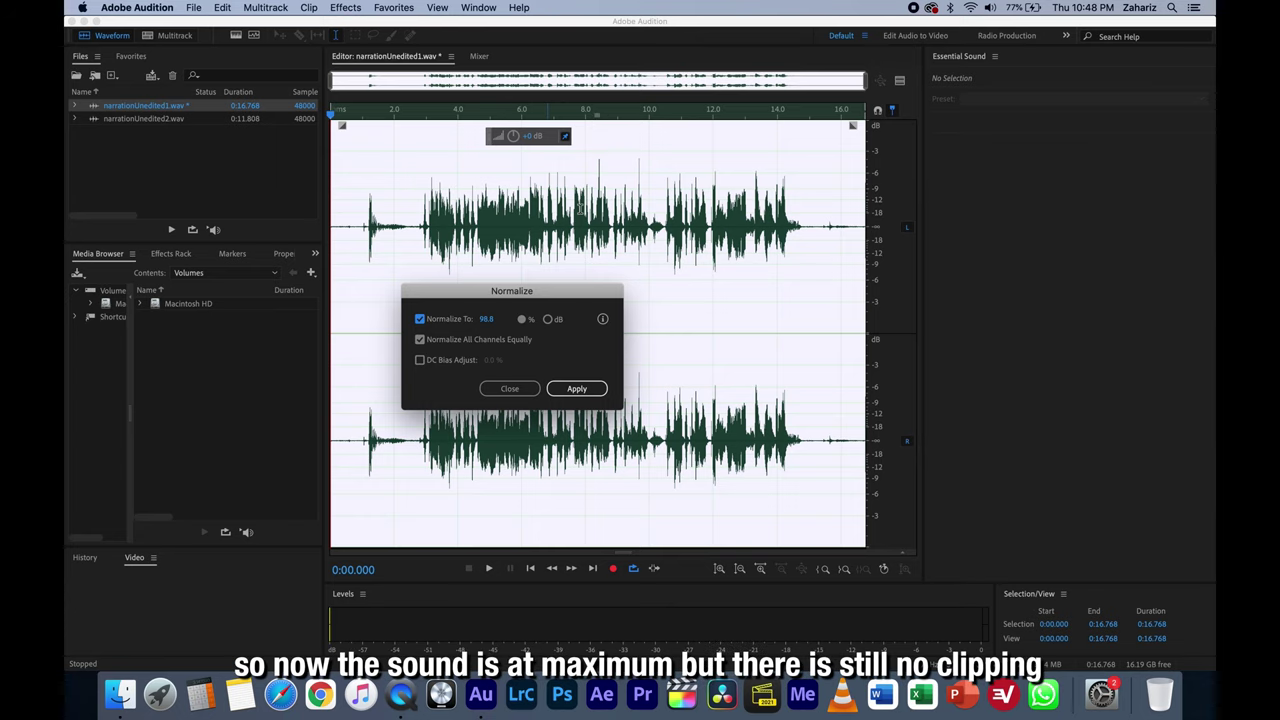
click(577, 389)
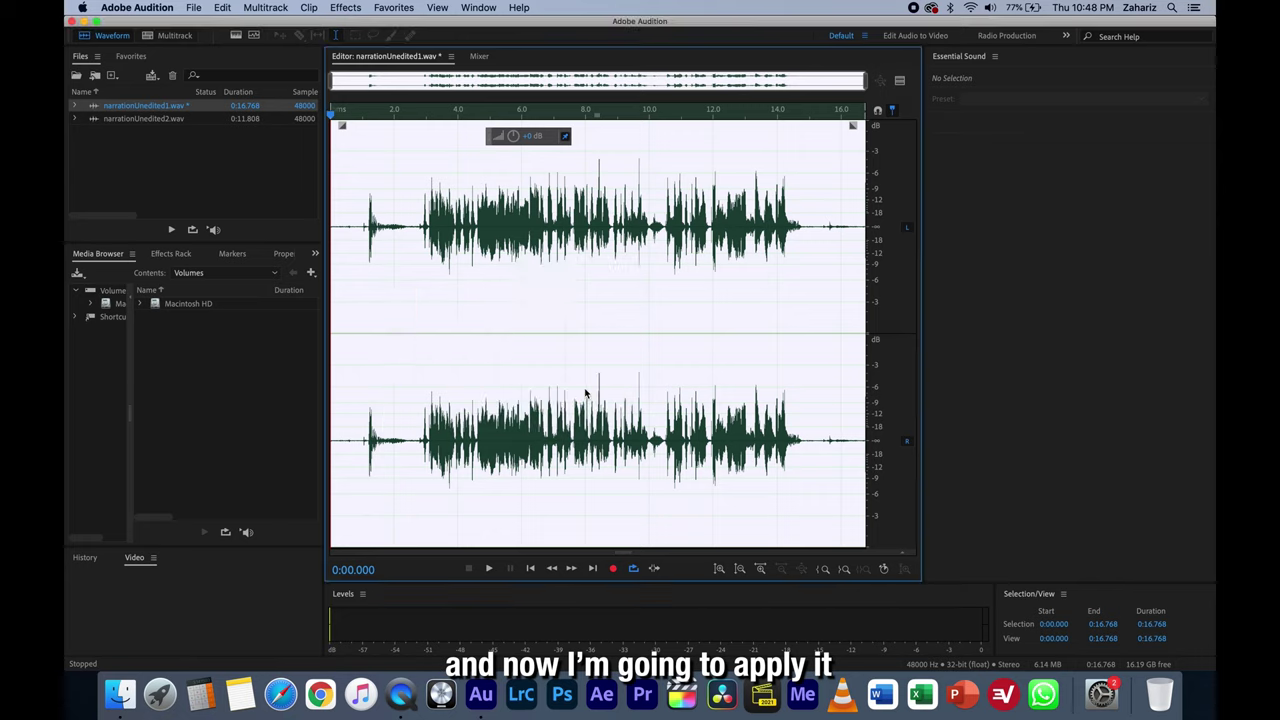
key(space)
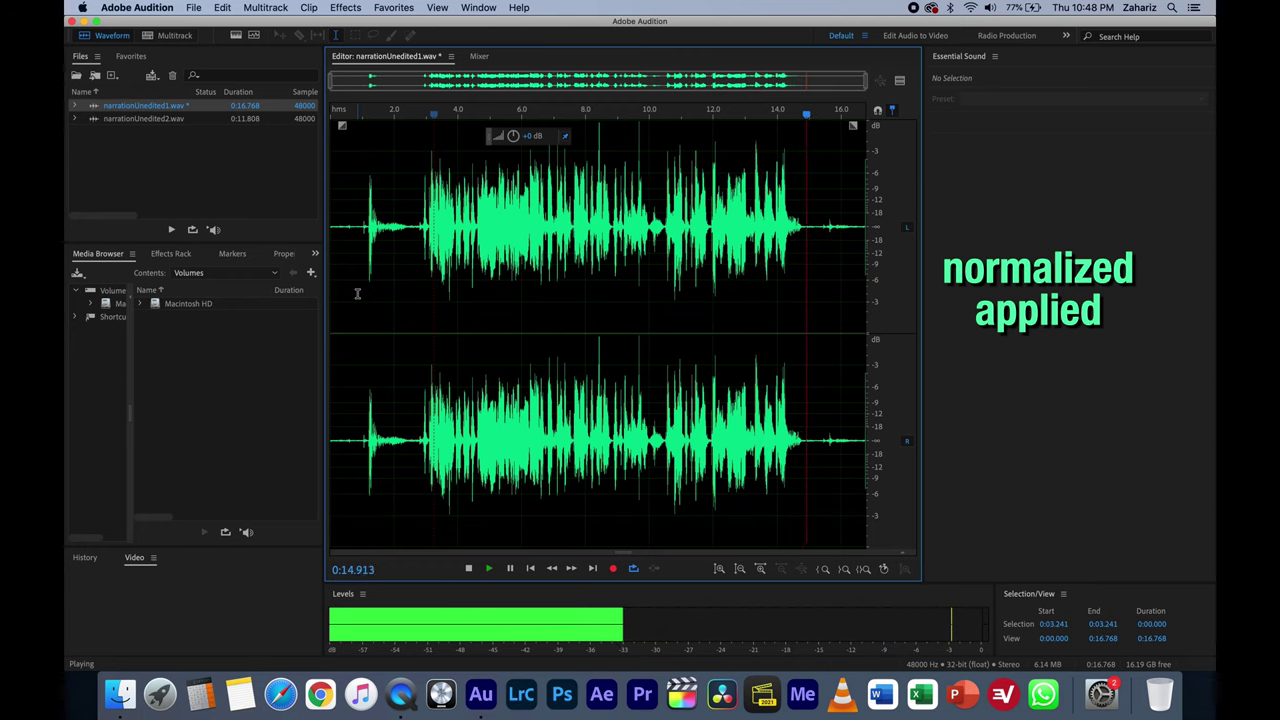
key(space)
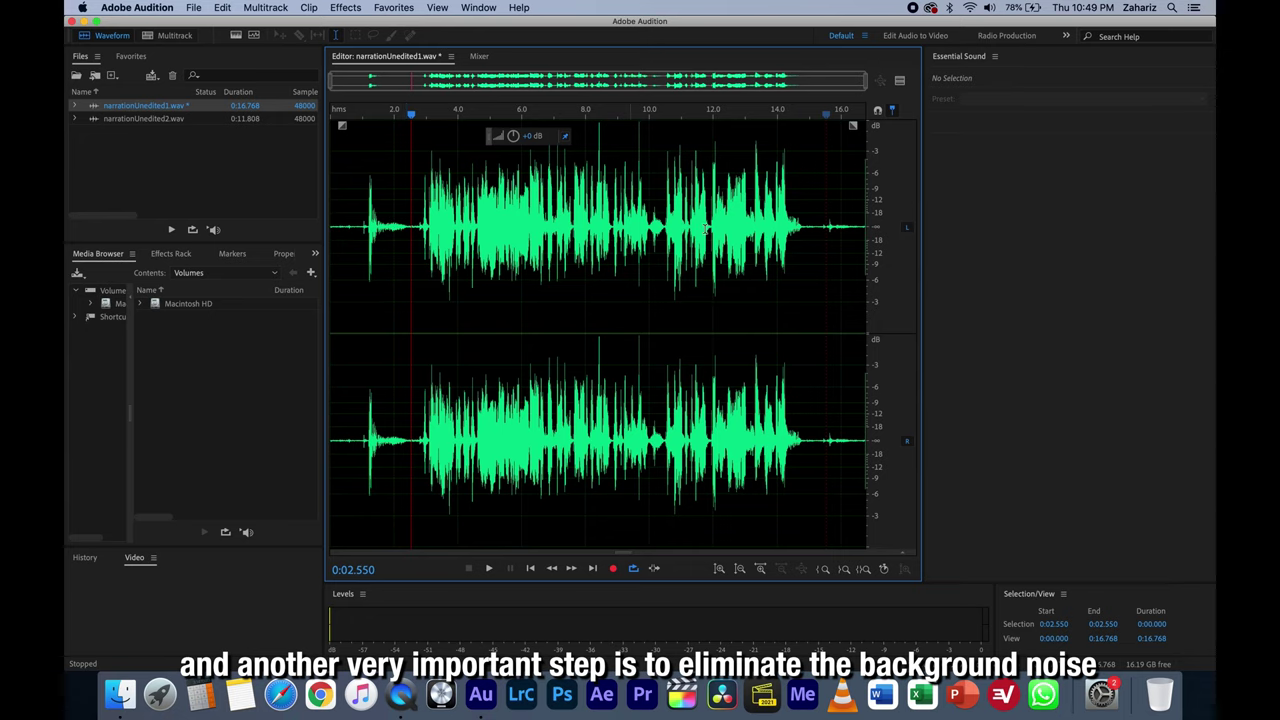
Step: Select the quiet section from about 14.9 to 15.4 s, listen to it, and capture it as the noise print
click(806, 232)
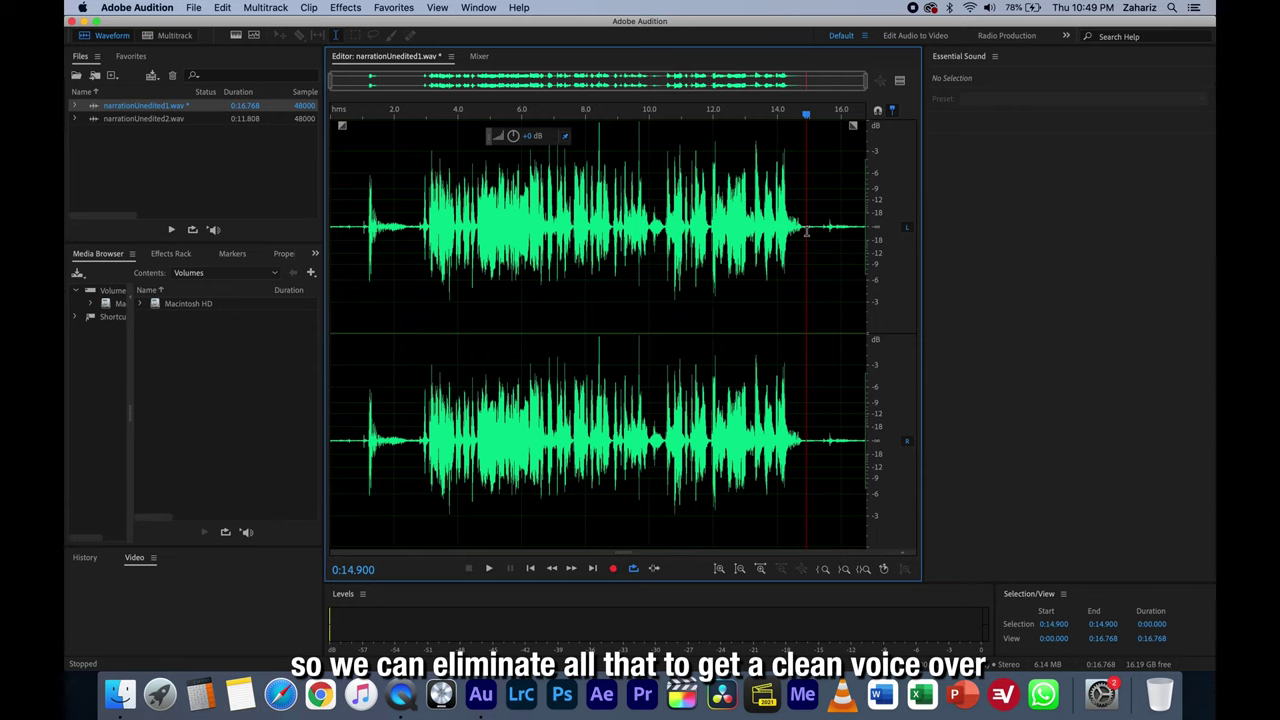
drag(806, 232, 821, 238)
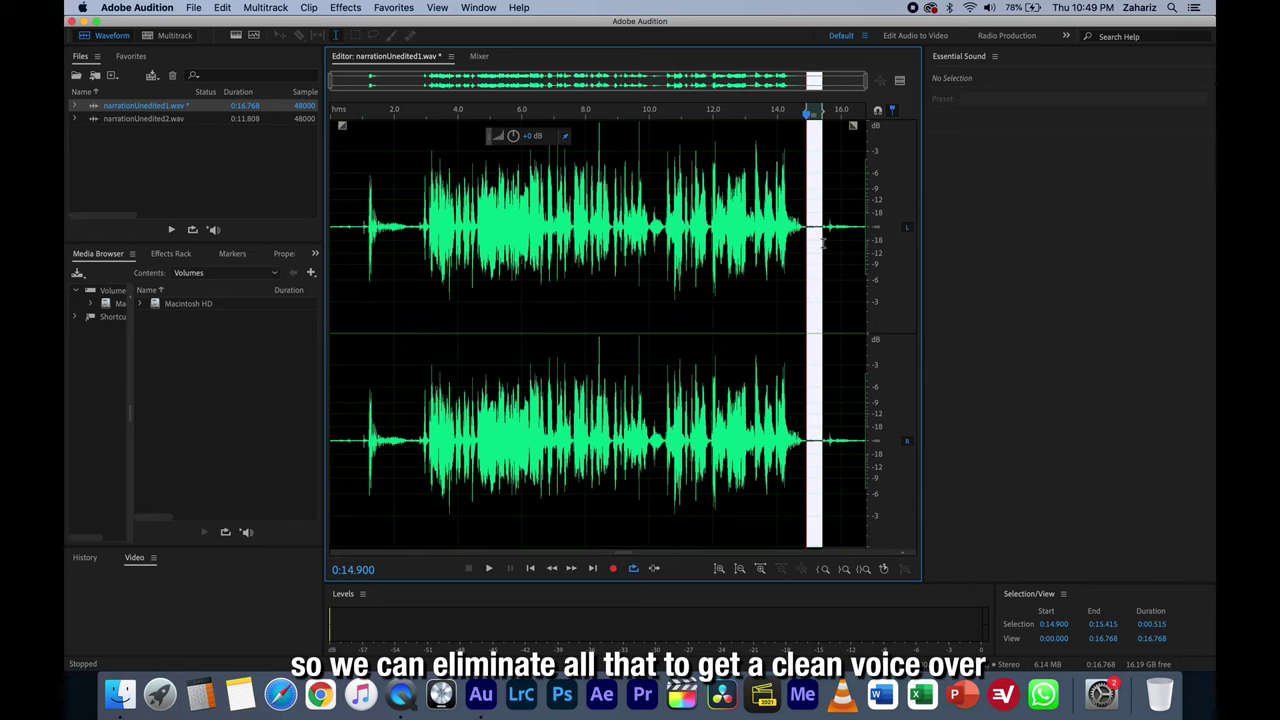
key(space)
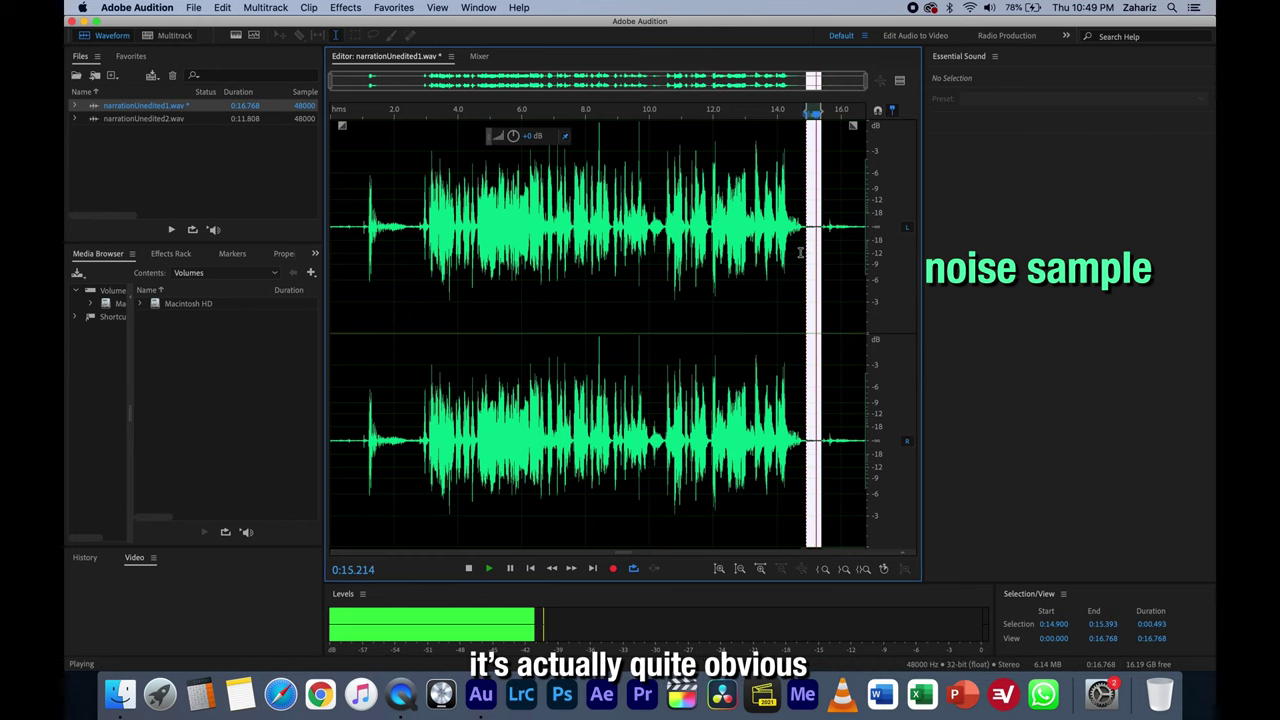
key(space)
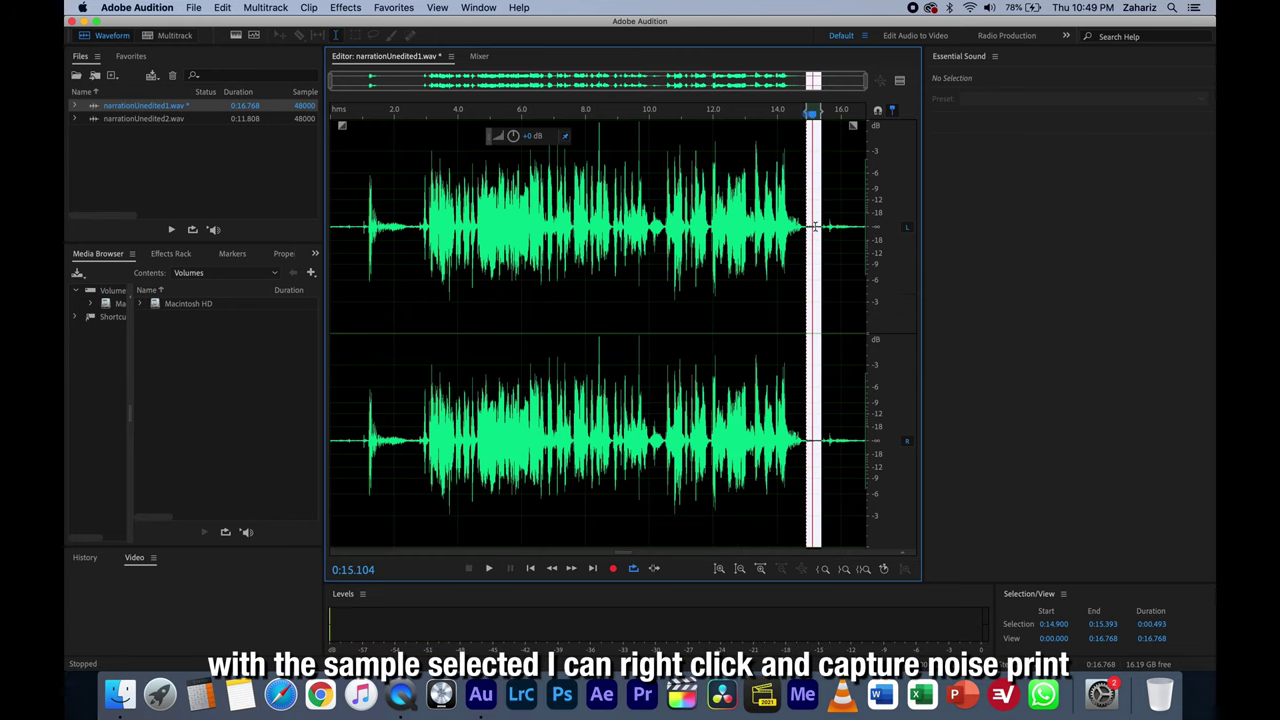
right_click(815, 229)
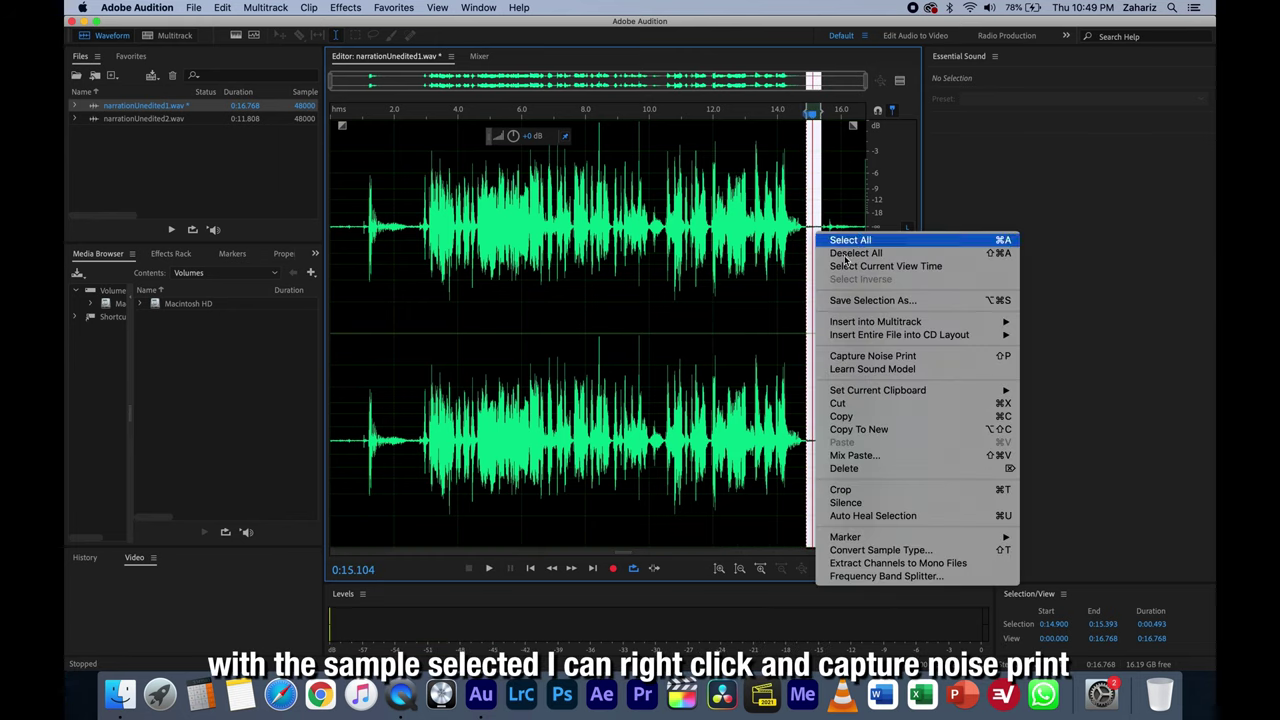
click(873, 356)
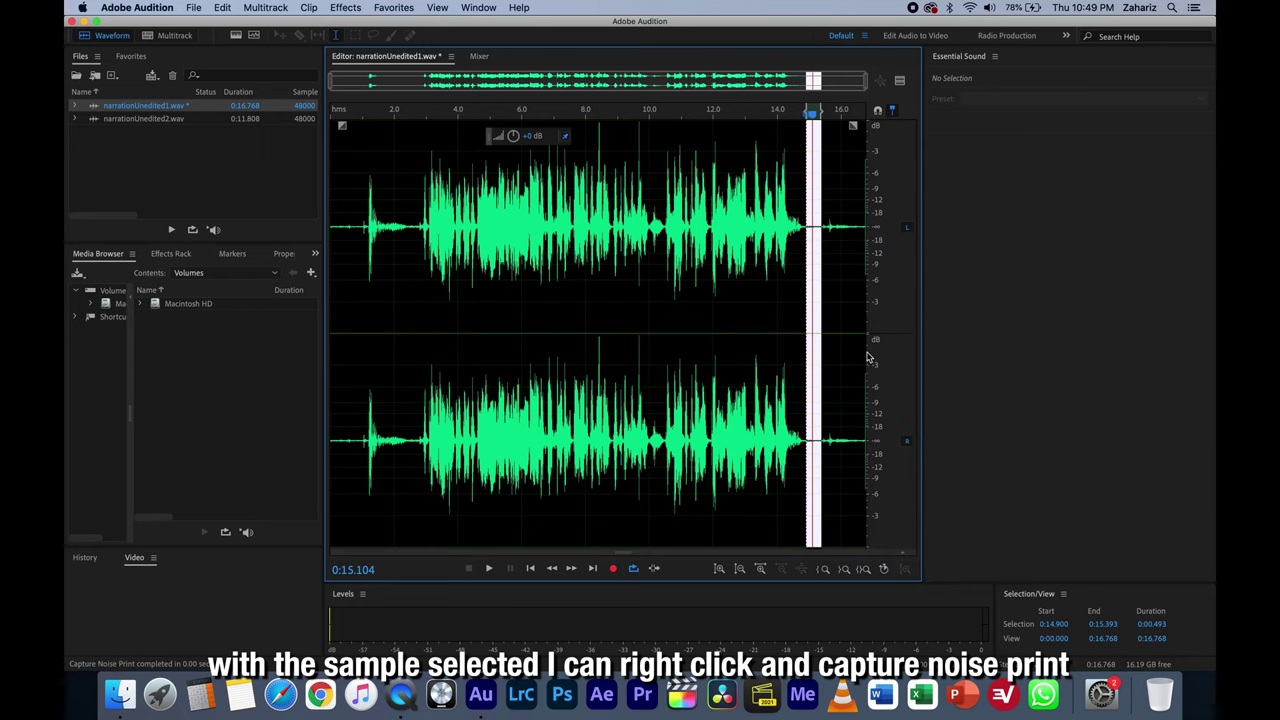
Step: Apply Noise Reduction to the whole narration using the captured noise print, at 85% reduction and reduced by 45 dB
click(790, 232)
click(345, 7)
mouse_move(403, 231)
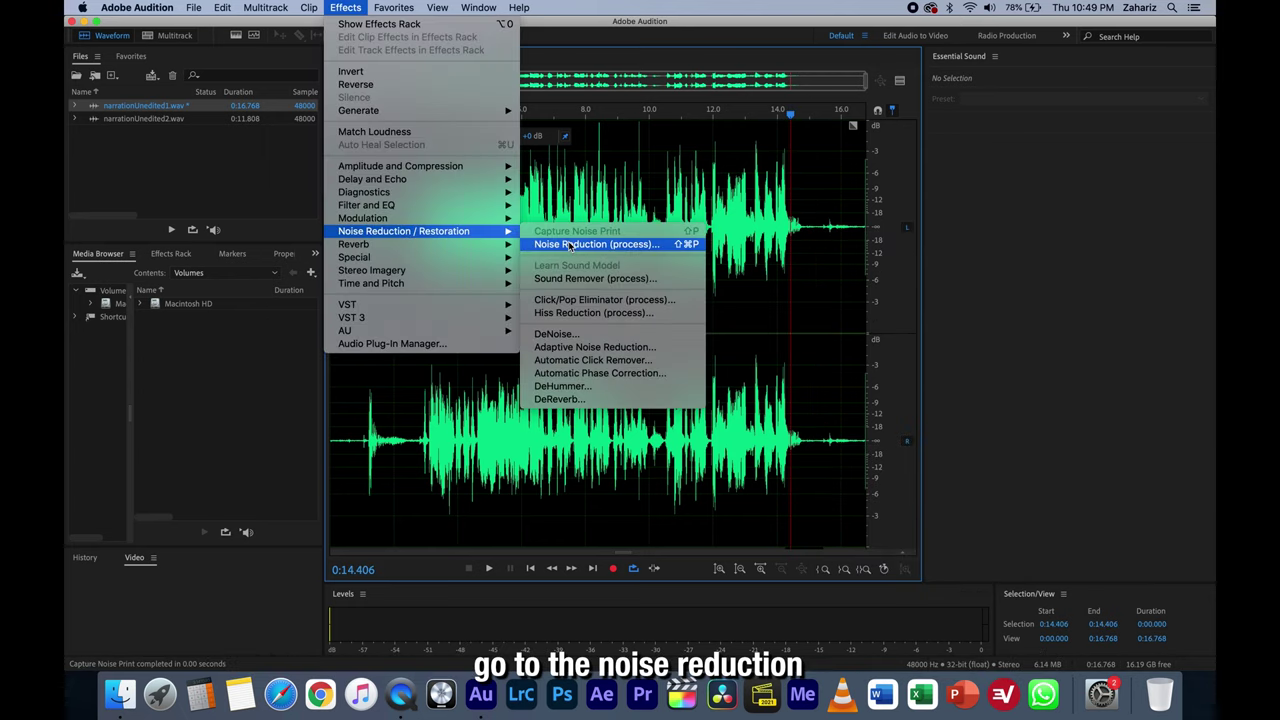
click(569, 245)
drag(569, 224, 1044, 207)
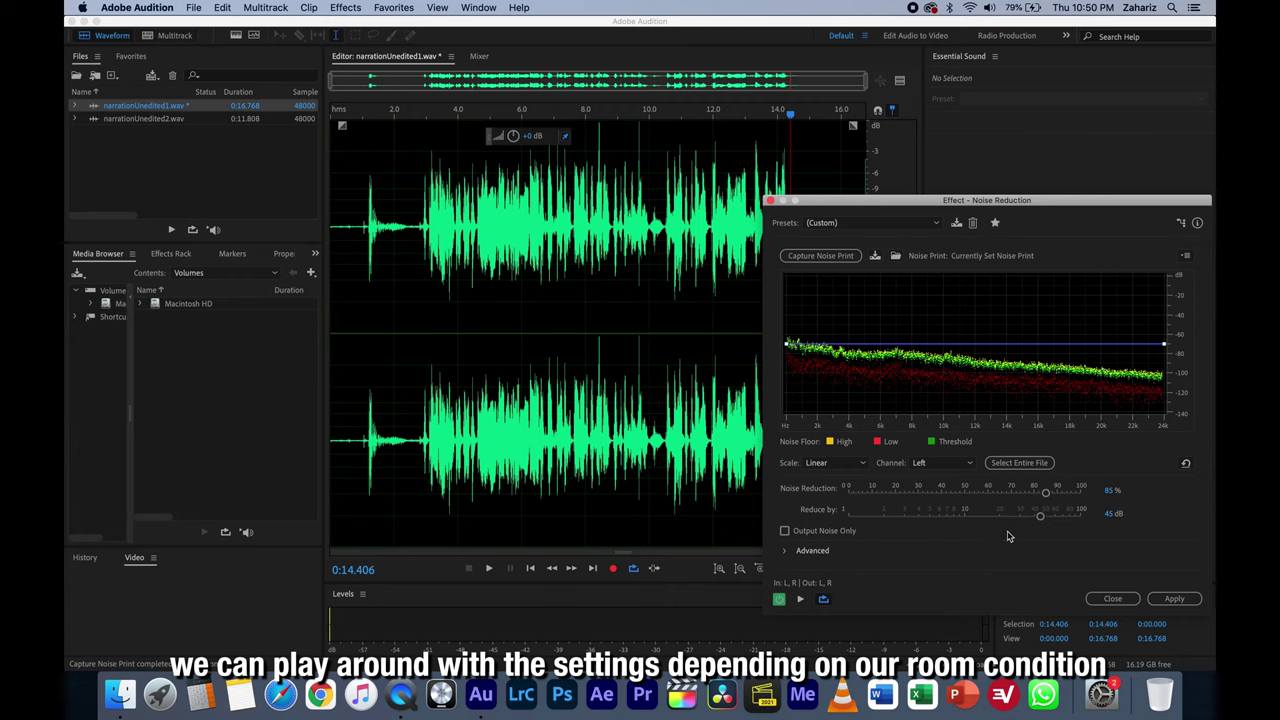
click(1173, 600)
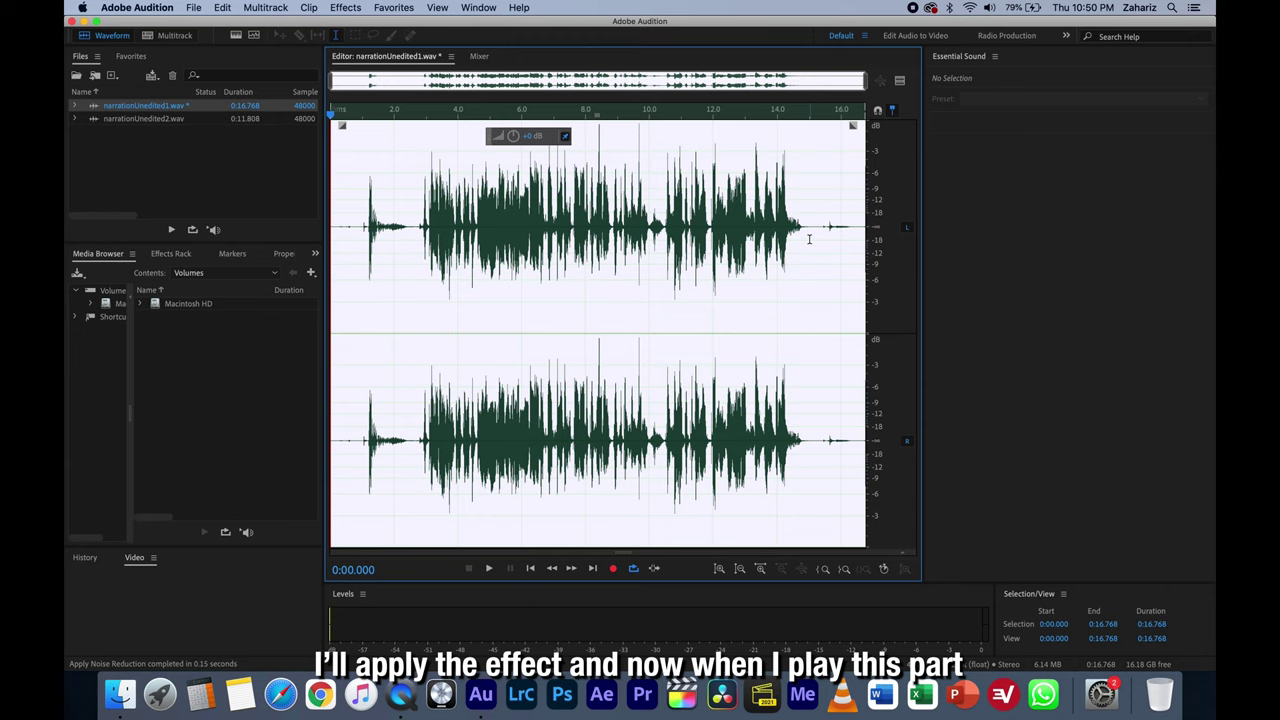
Step: Play the quiet section at about 14.9 to 15.4 s and the whole narration to check the noise reduction
drag(806, 238, 821, 242)
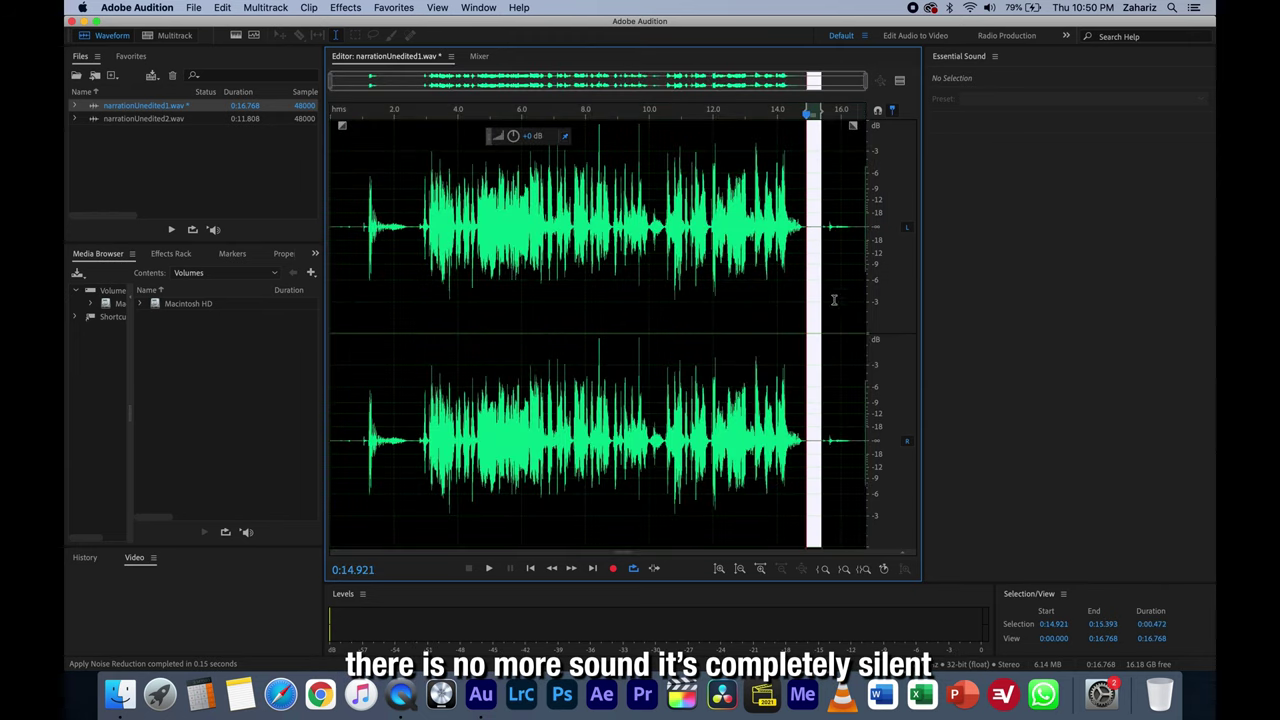
key(space)
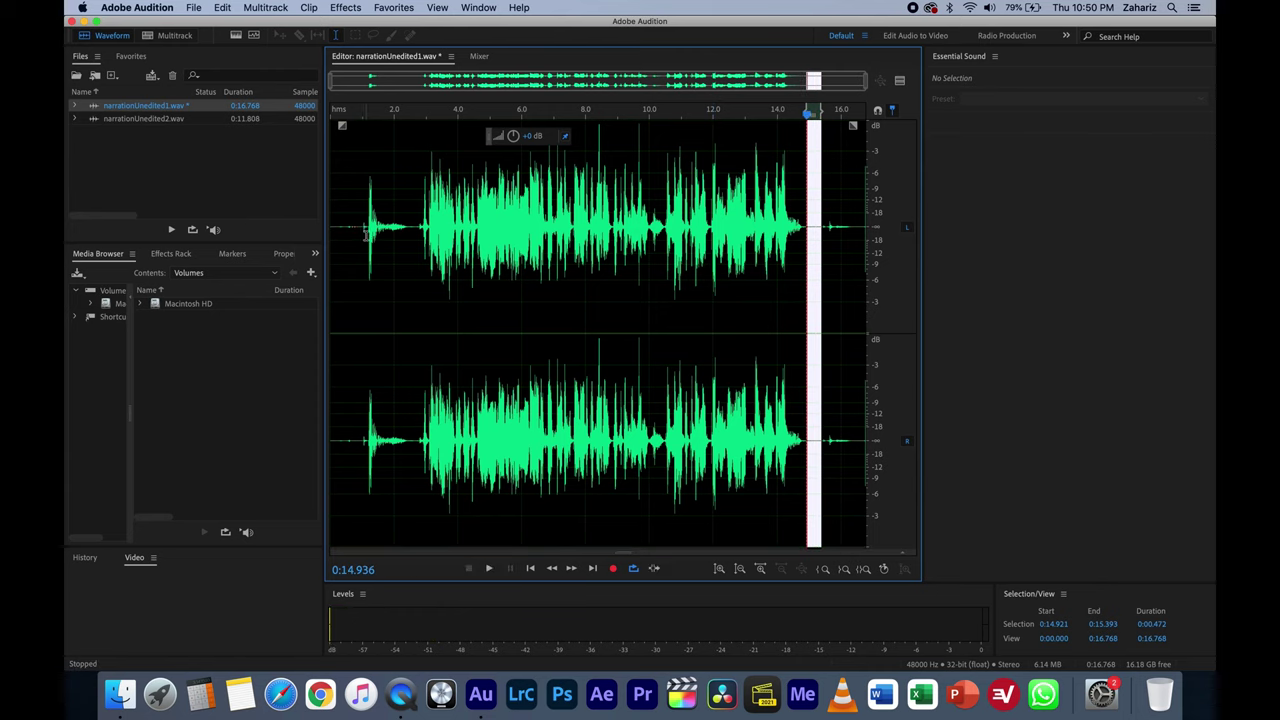
click(342, 236)
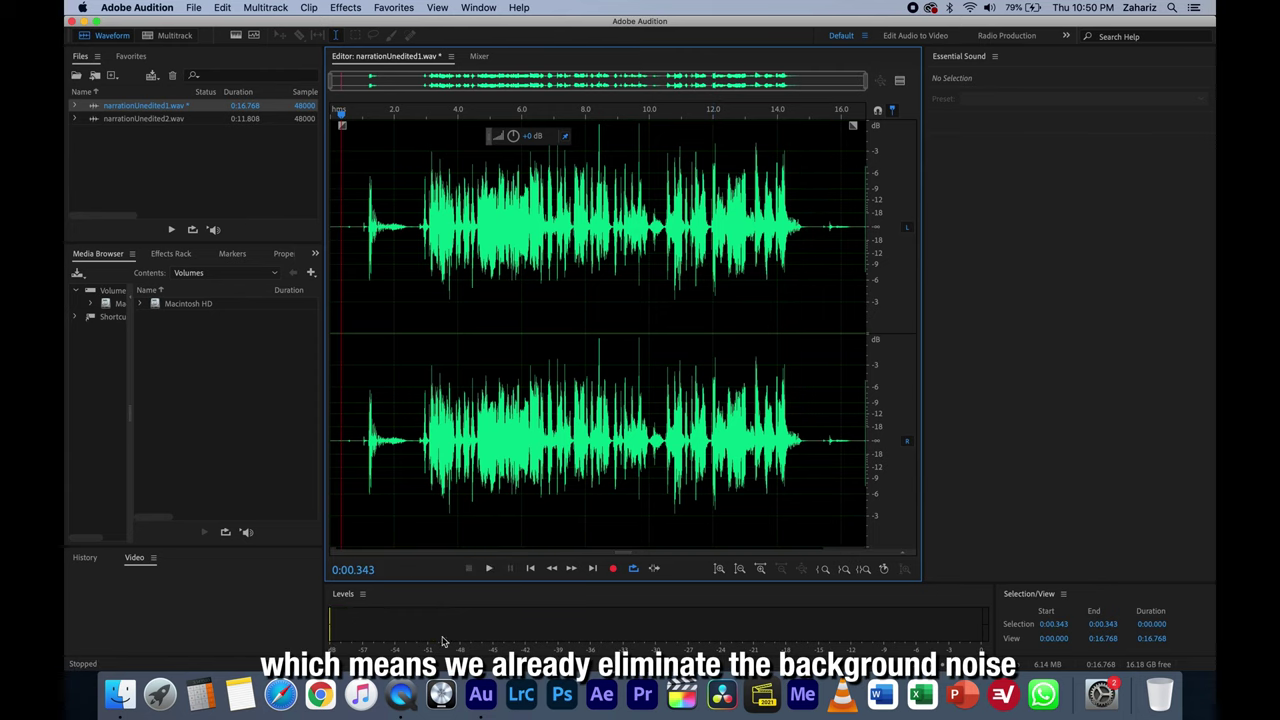
click(488, 568)
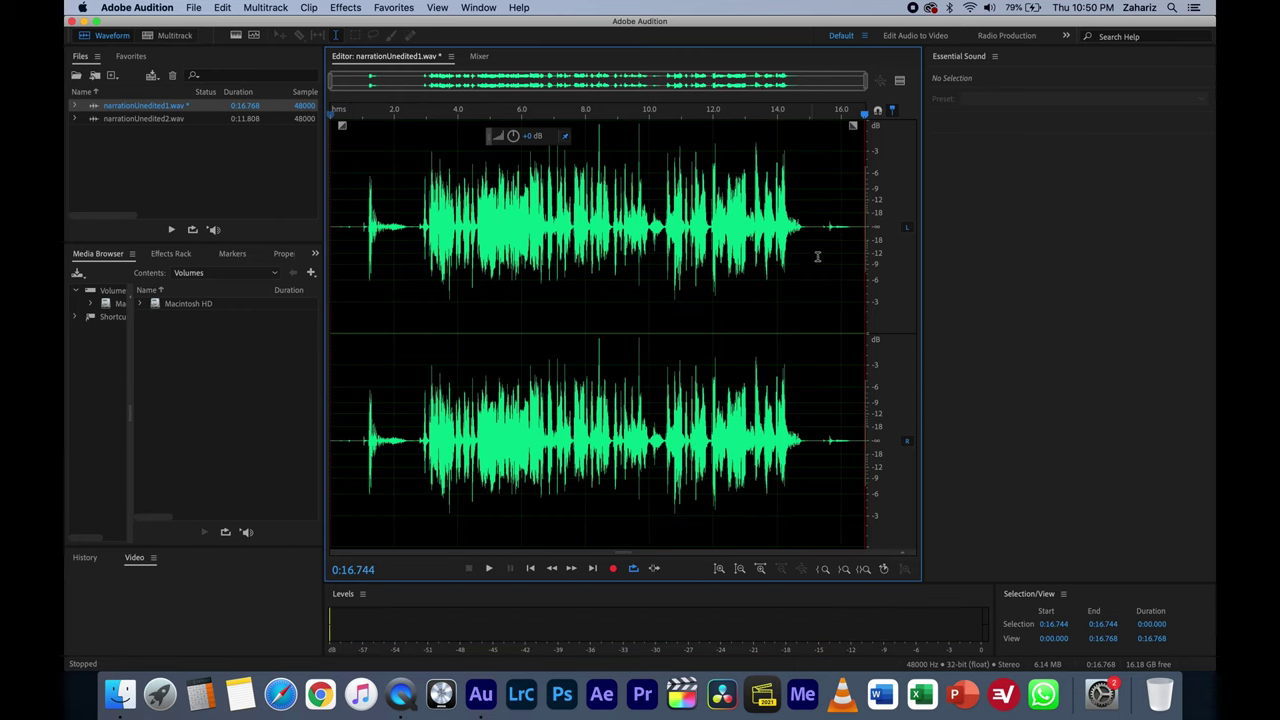
Step: Delete everything after about 15.3 s and the first 2.6 s or so before the speech, and play the trimmed narration
drag(819, 230, 1010, 261)
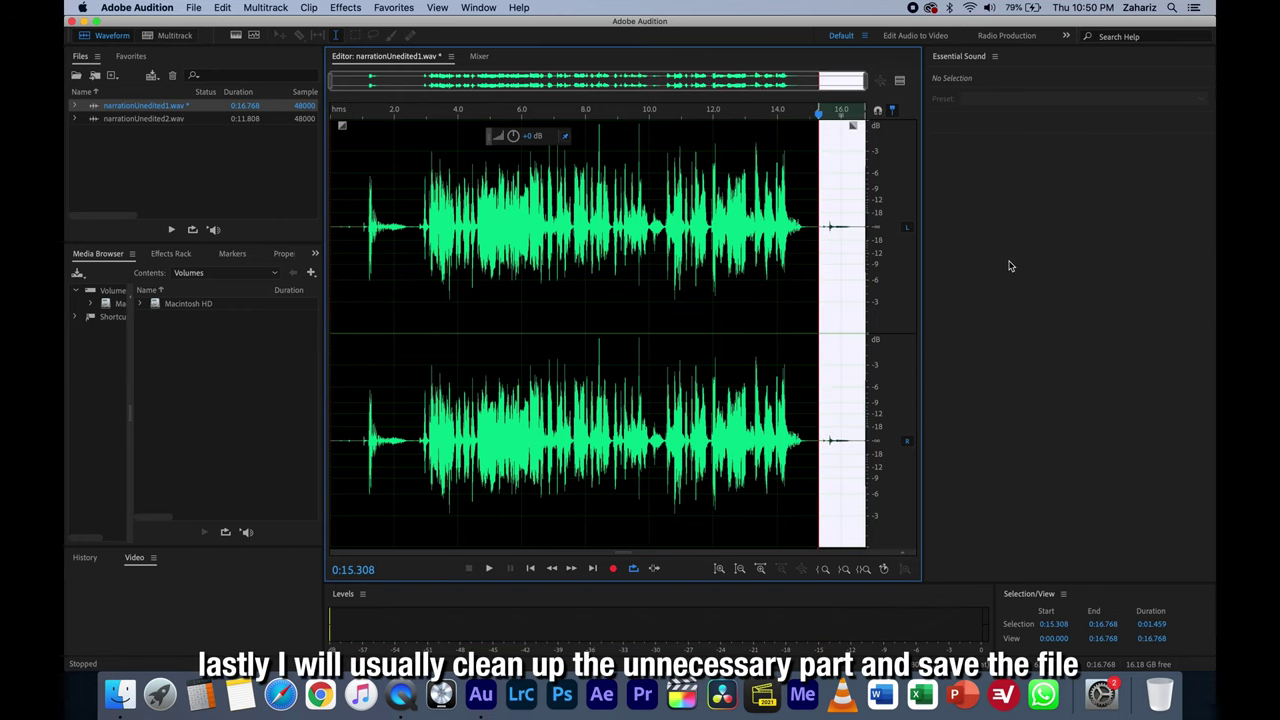
key(Delete)
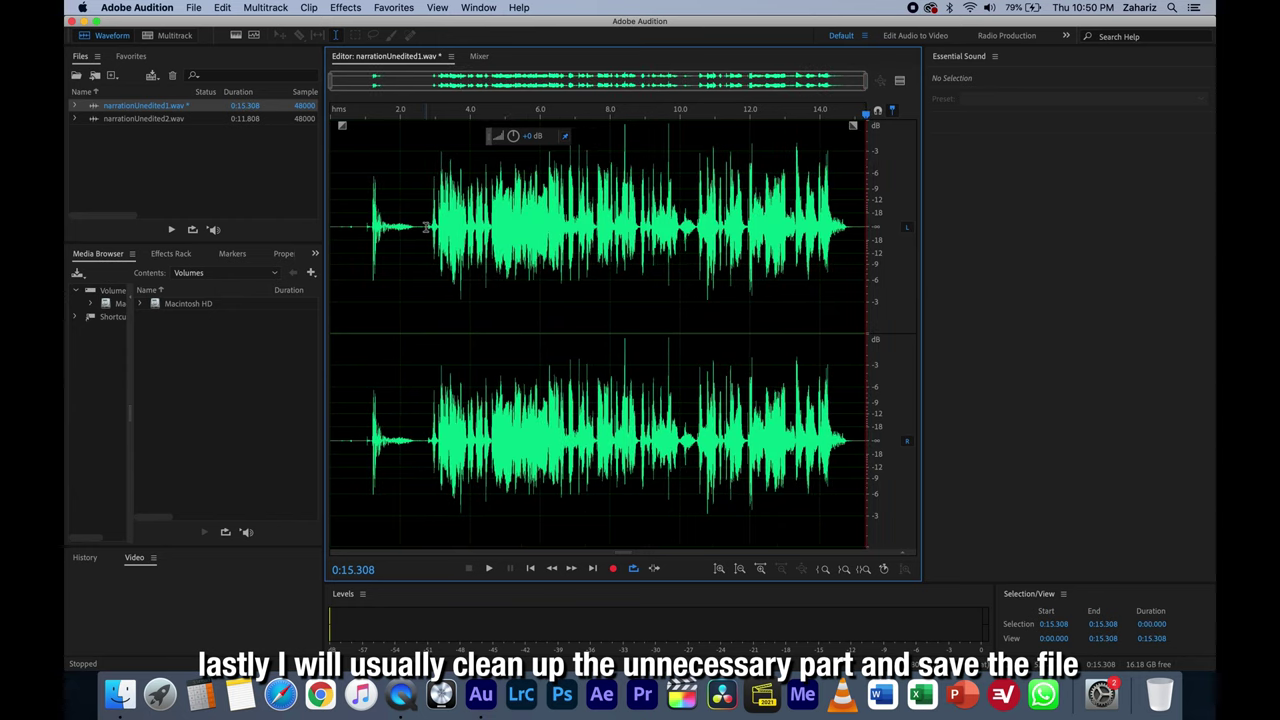
drag(422, 228, 331, 230)
key(Delete)
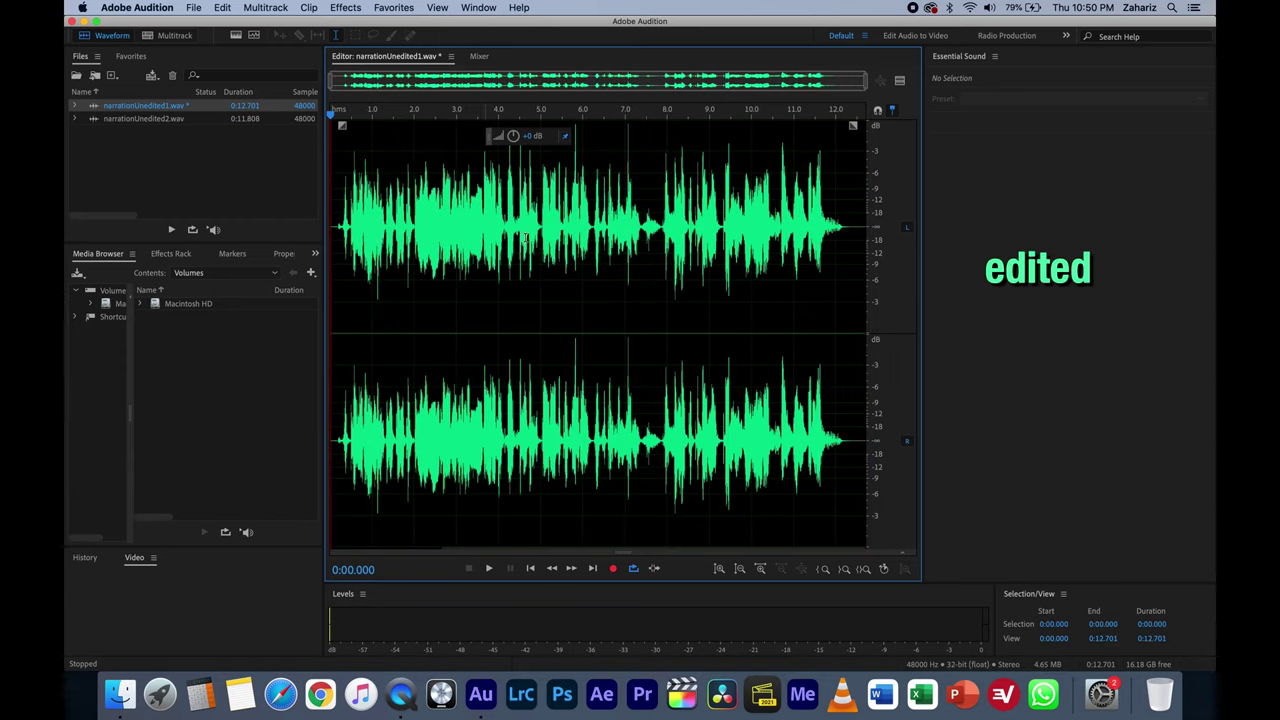
key(space)
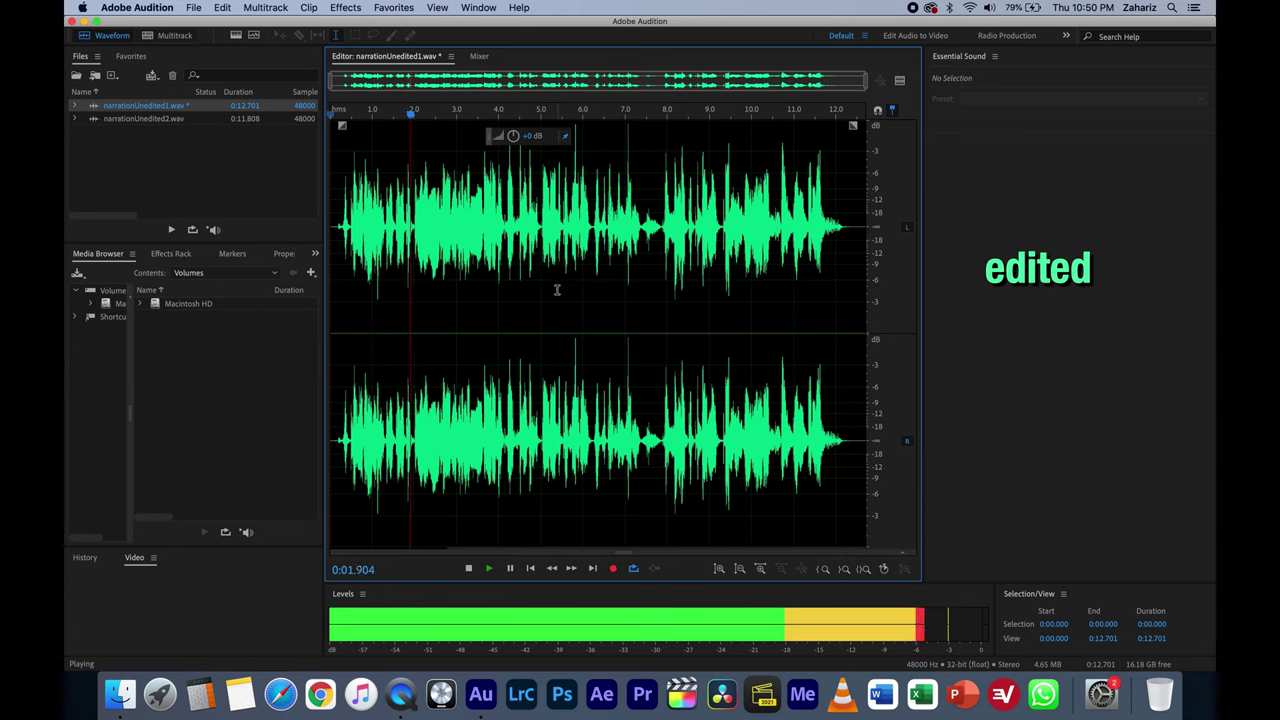